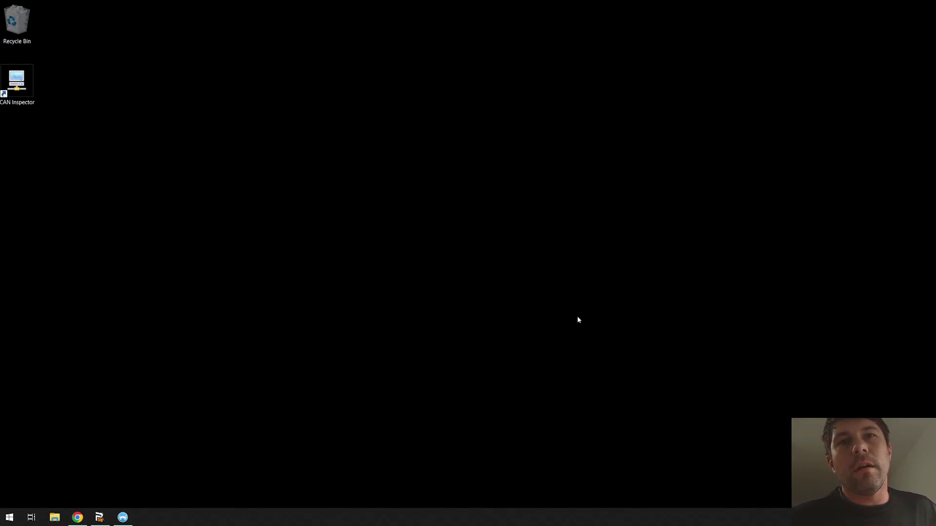
- Bring the MoTeC latest releases page to the front and scroll through it
{"action": "left_click", "coordinate": [77, 518]}
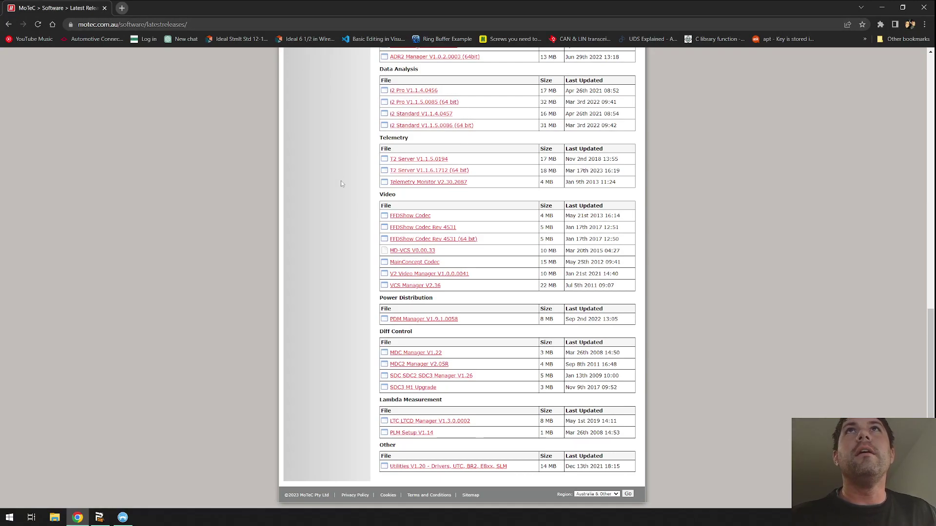
{"action": "scroll", "coordinate": [356, 204], "scroll_direction": "up", "scroll_amount": 2}
{"action": "scroll", "coordinate": [364, 273], "scroll_direction": "down", "scroll_amount": 2}
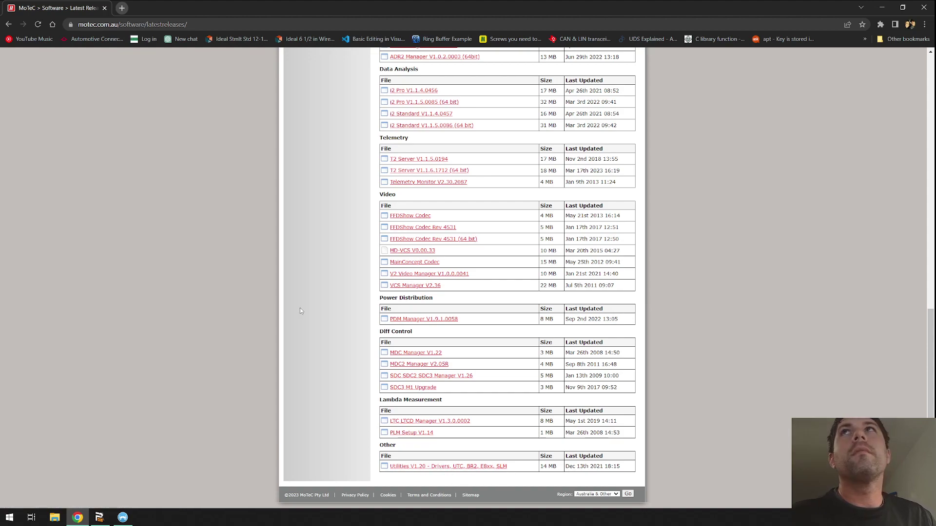
- Launch MoTeC CAN Inspector from its desktop shortcut and move its window up and left
{"action": "key", "text": "super+d"}
{"action": "key", "text": "Down"}
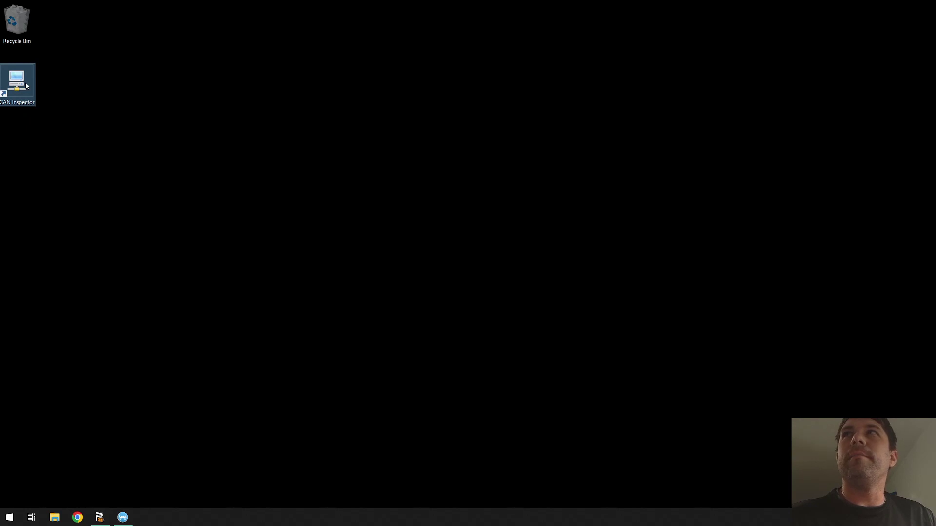
{"action": "double_click", "coordinate": [27, 86]}
{"action": "left_click_drag", "start_coordinate": [384, 173], "coordinate": [160, 140]}
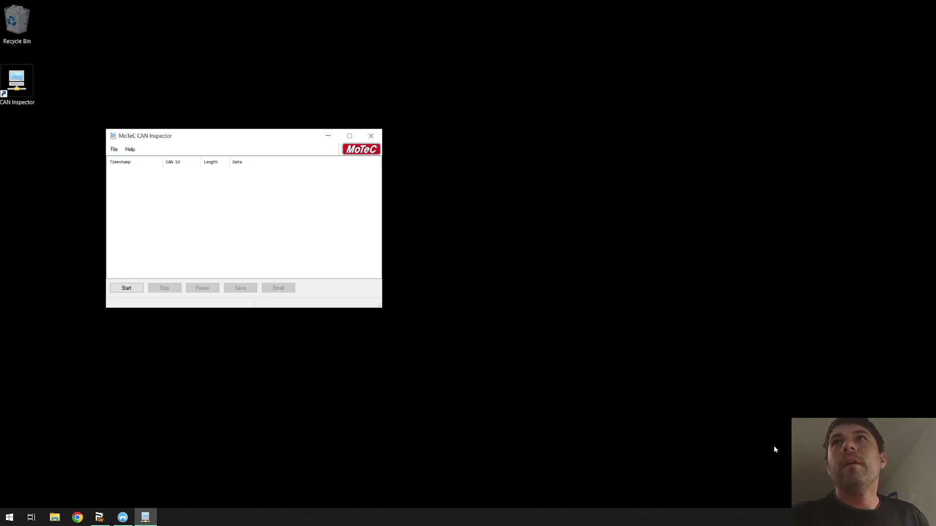
- Begin capturing through the C125 #4714 DASH gateway on CAN Bus 1 at 500 Kbps
{"action": "left_click", "coordinate": [112, 288]}
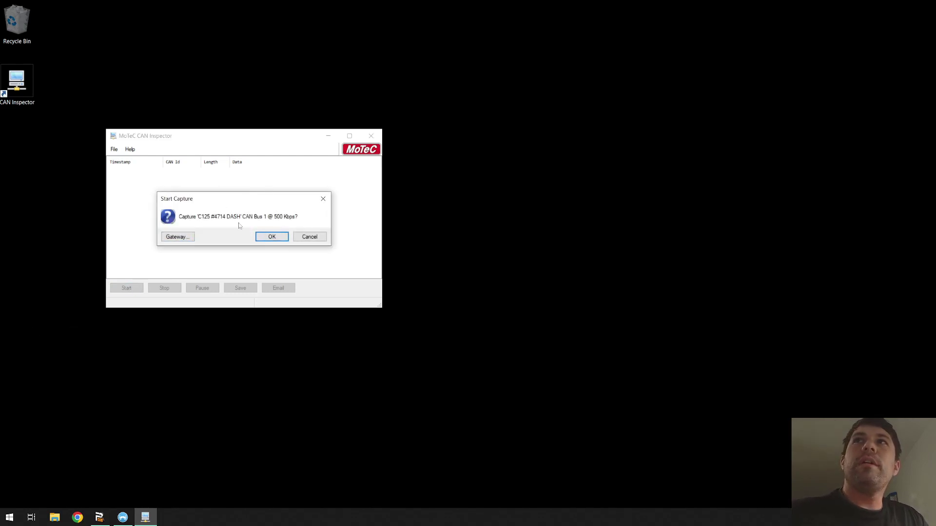
{"action": "left_click", "coordinate": [188, 237]}
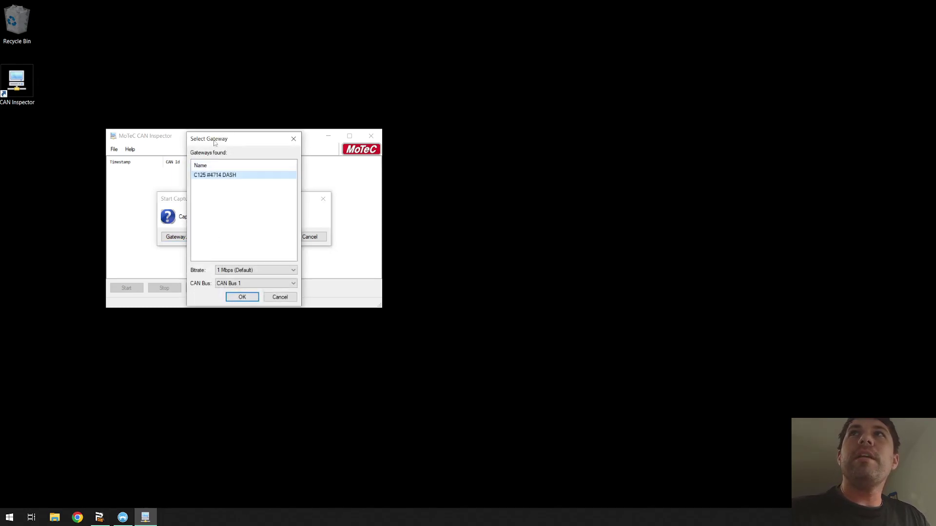
{"action": "left_click_drag", "start_coordinate": [215, 141], "coordinate": [291, 135]}
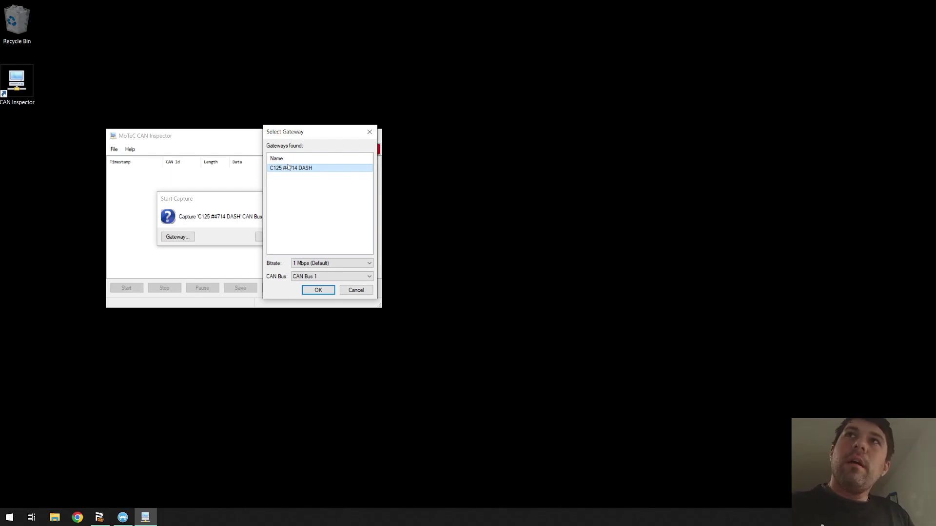
{"action": "left_click", "coordinate": [327, 264]}
{"action": "left_click", "coordinate": [324, 275]}
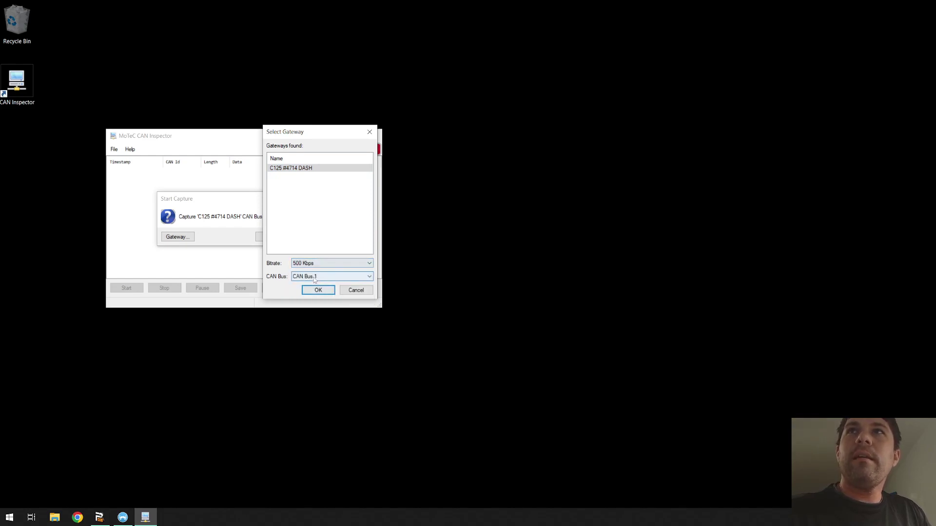
{"action": "left_click", "coordinate": [313, 277]}
{"action": "left_click", "coordinate": [314, 285]}
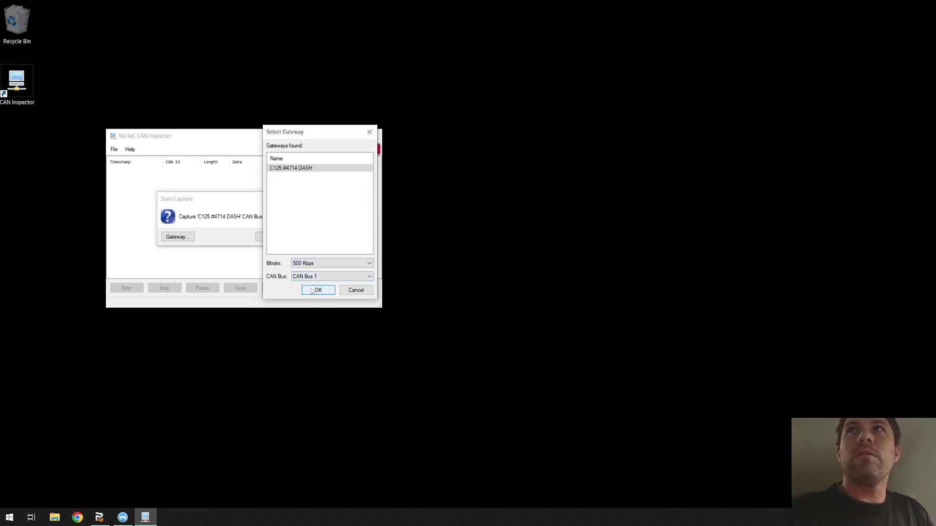
{"action": "left_click", "coordinate": [312, 291]}
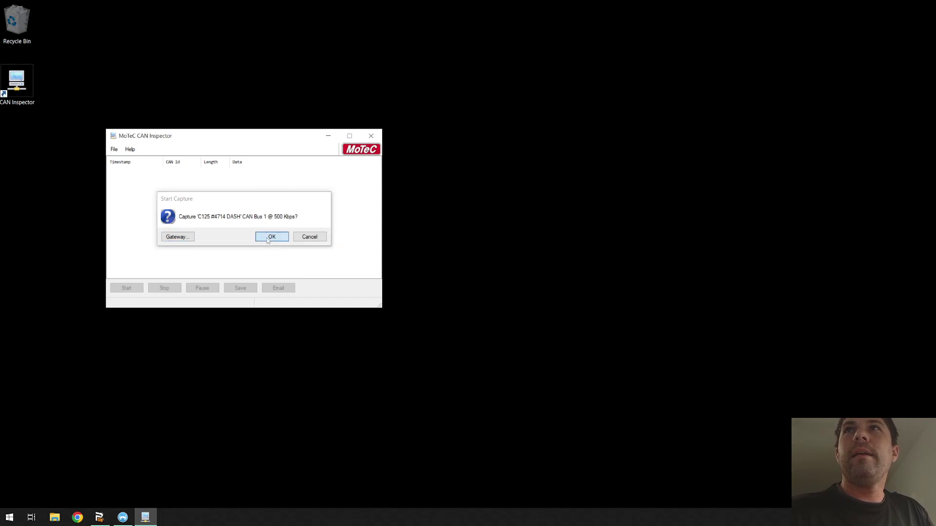
{"action": "left_click", "coordinate": [270, 239]}
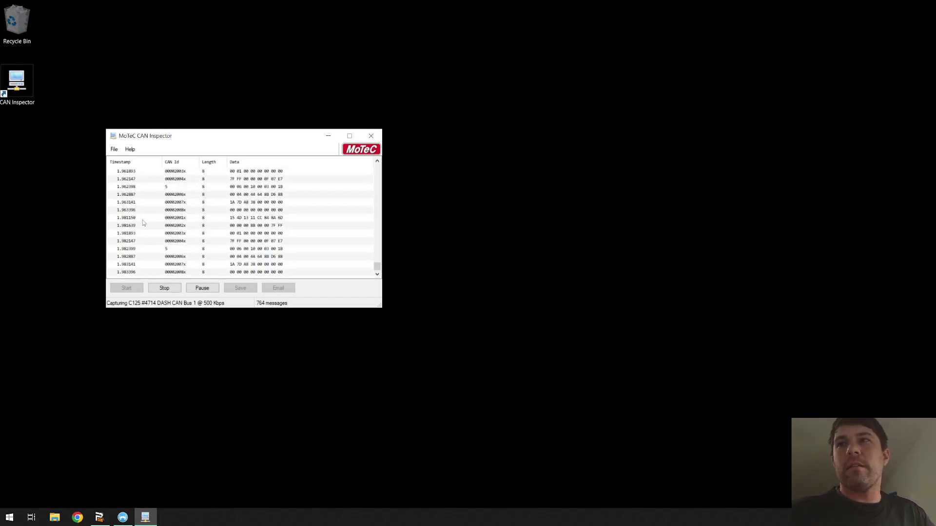
{"action": "left_click", "coordinate": [100, 517]}
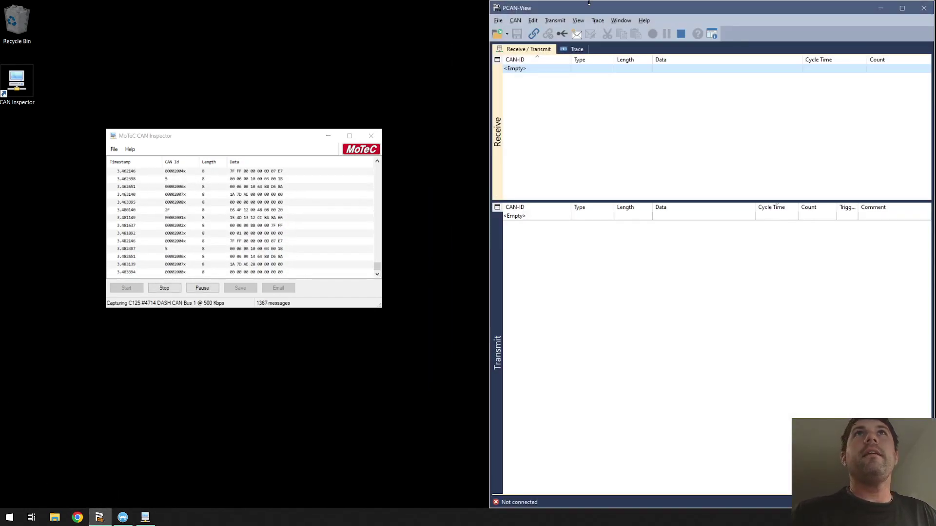
{"action": "left_click", "coordinate": [535, 32]}
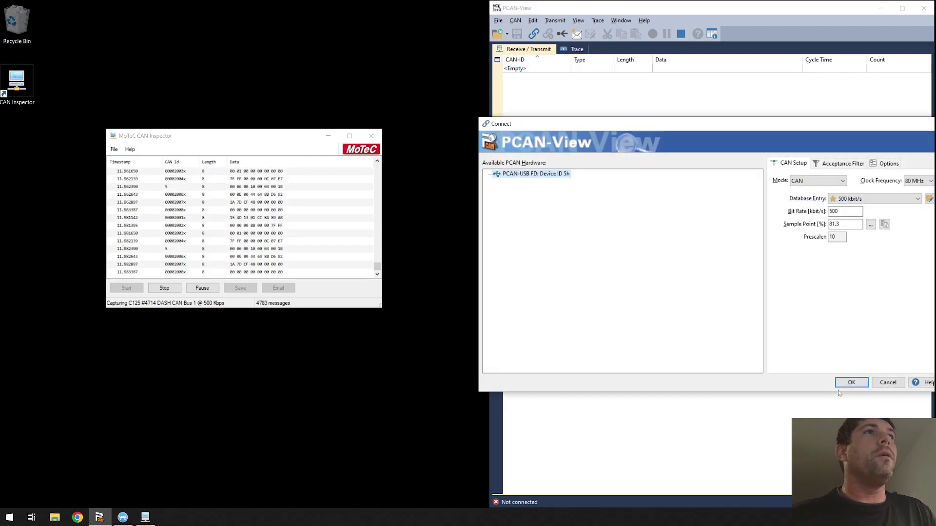
{"action": "key", "text": "Return"}
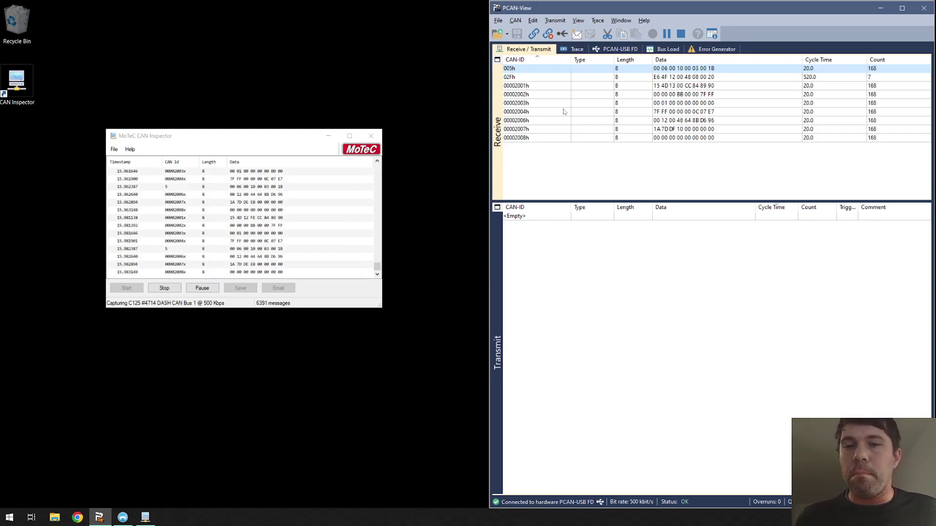
{"action": "left_click", "coordinate": [924, 8]}
- Stop the capture at 7918 messages and save it as caninspector.asc on the desktop
{"action": "left_click", "coordinate": [174, 291]}
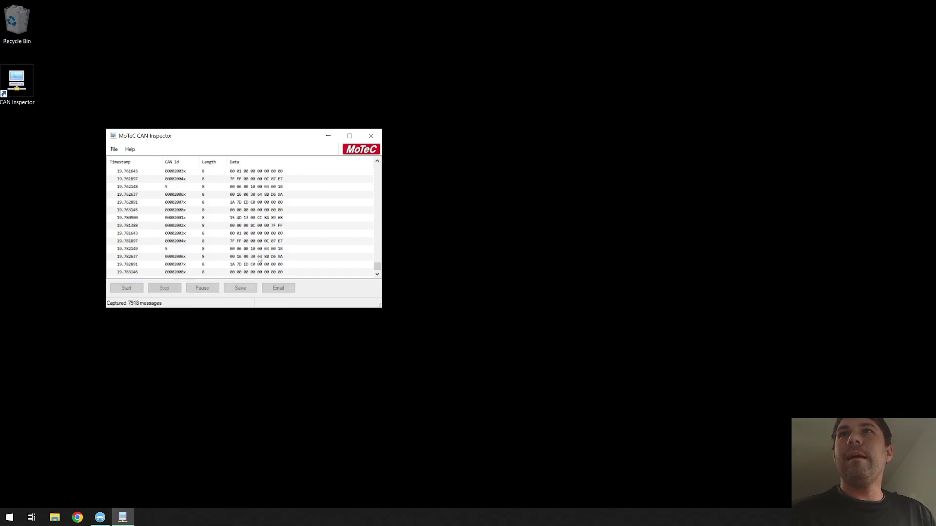
{"action": "left_click", "coordinate": [241, 289]}
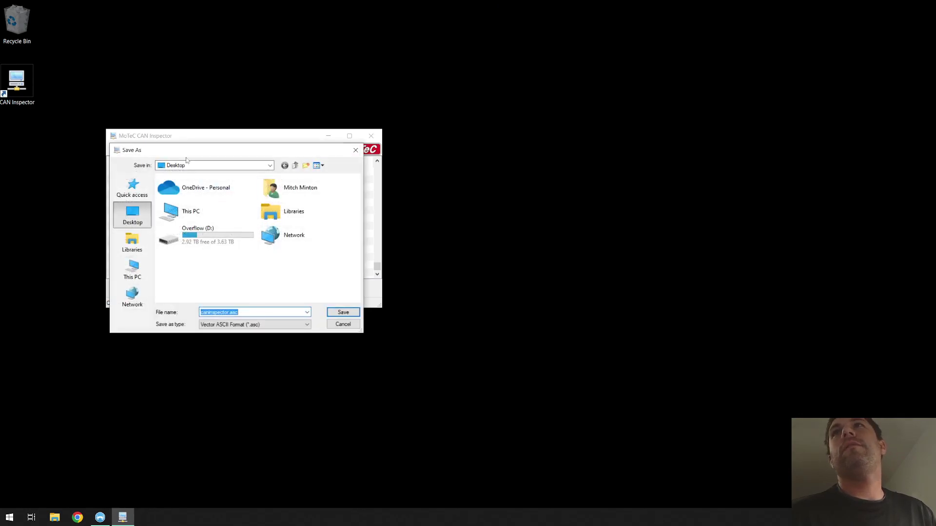
{"action": "left_click", "coordinate": [343, 313]}
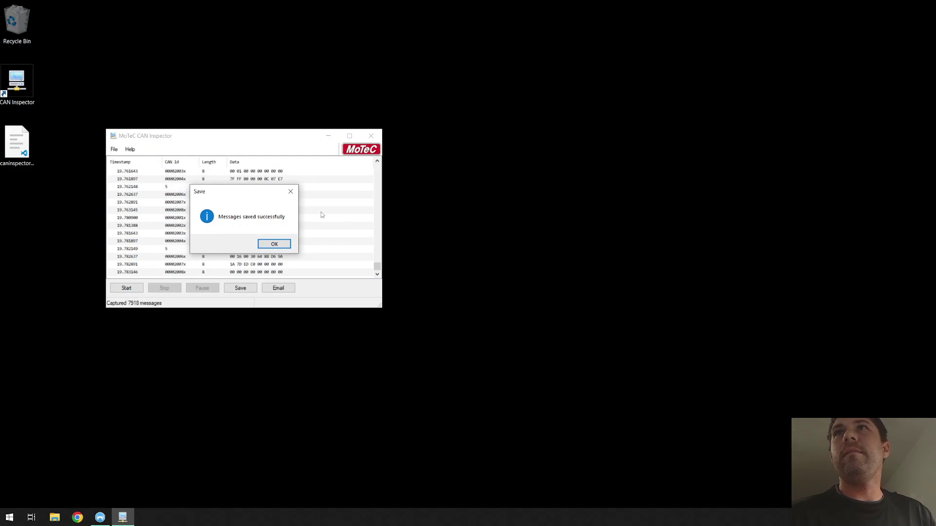
- Dismiss the save confirmation and open caninspector.asc with Visual Studio Code
{"action": "left_click", "coordinate": [274, 245]}
{"action": "right_click", "coordinate": [21, 146]}
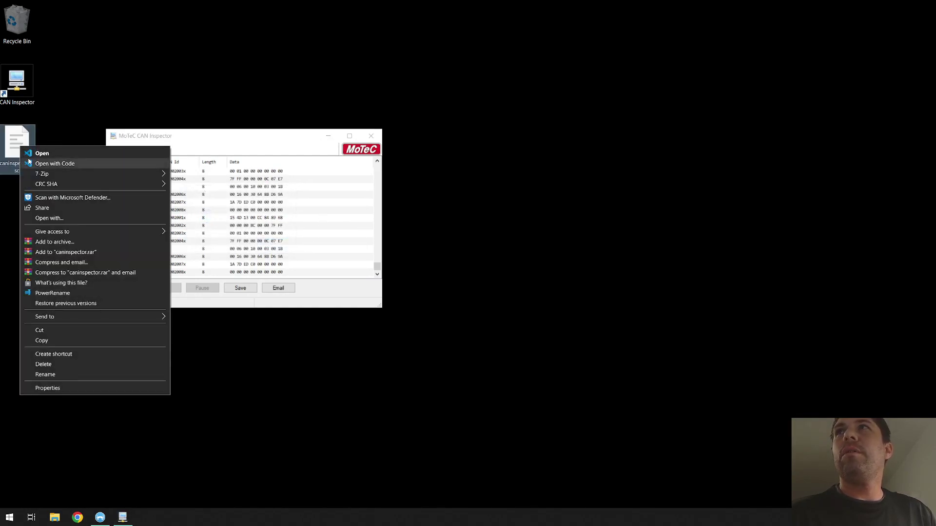
{"action": "left_click", "coordinate": [54, 163]}
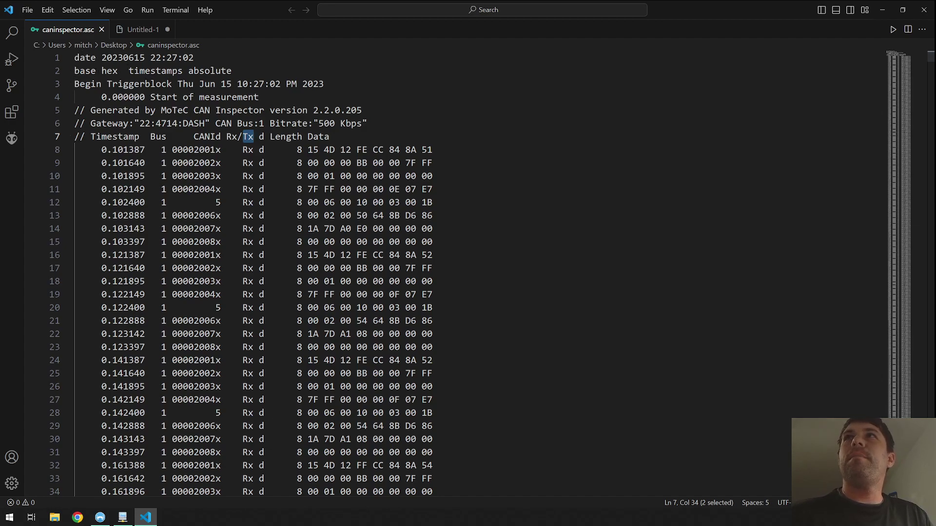
{"action": "left_click_drag", "start_coordinate": [101, 71], "coordinate": [144, 70]}
{"action": "left_click_drag", "start_coordinate": [74, 84], "coordinate": [323, 84]}
{"action": "left_click", "coordinate": [333, 85]}
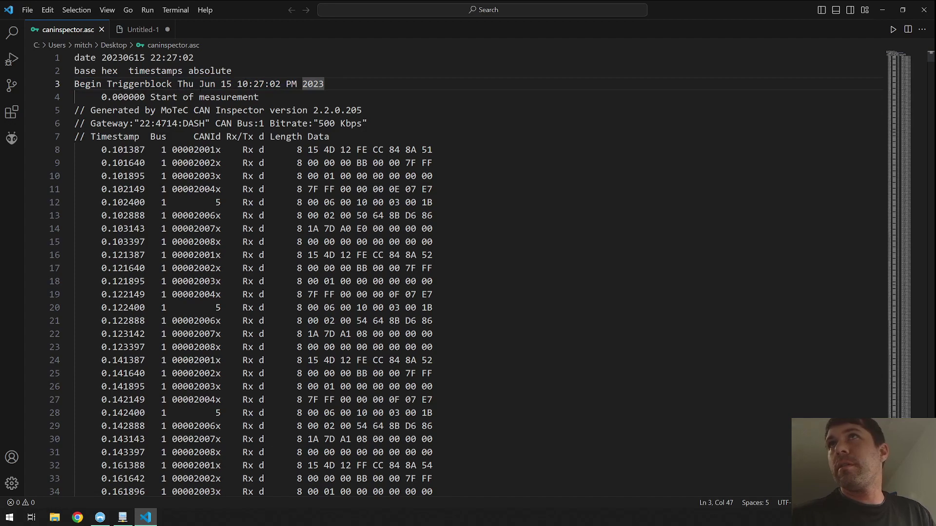
{"action": "left_click_drag", "start_coordinate": [101, 97], "coordinate": [232, 97]}
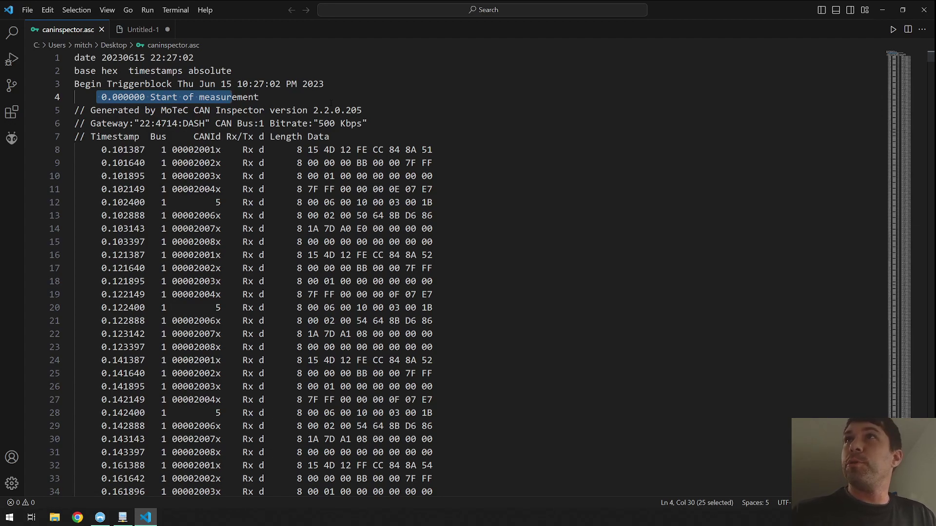
{"action": "left_click_drag", "start_coordinate": [86, 123], "coordinate": [361, 124]}
{"action": "left_click", "coordinate": [378, 125]}
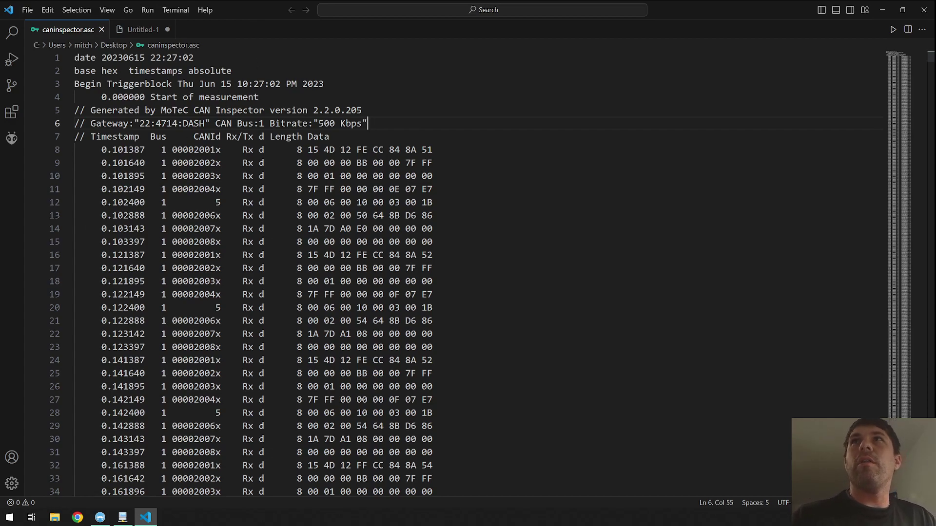
{"action": "left_click_drag", "start_coordinate": [102, 150], "coordinate": [142, 150]}
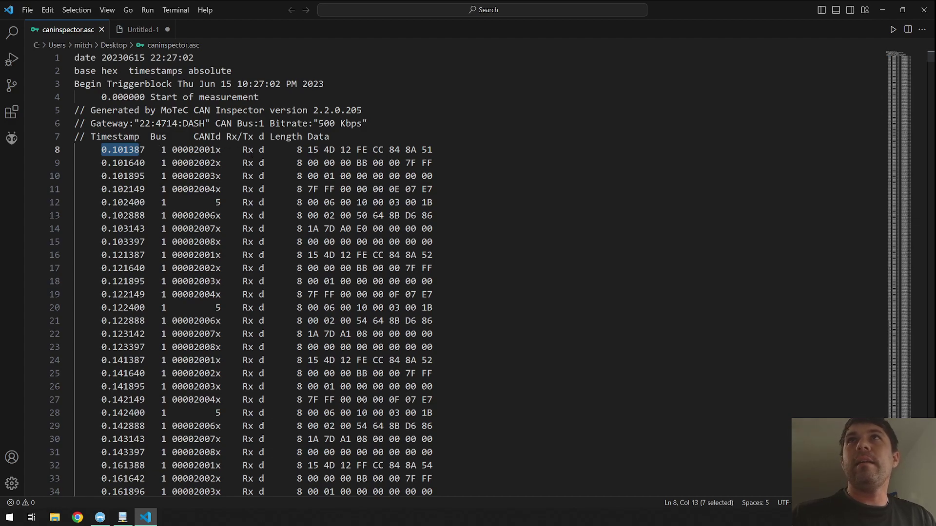
{"action": "left_click_drag", "start_coordinate": [216, 149], "coordinate": [220, 150]}
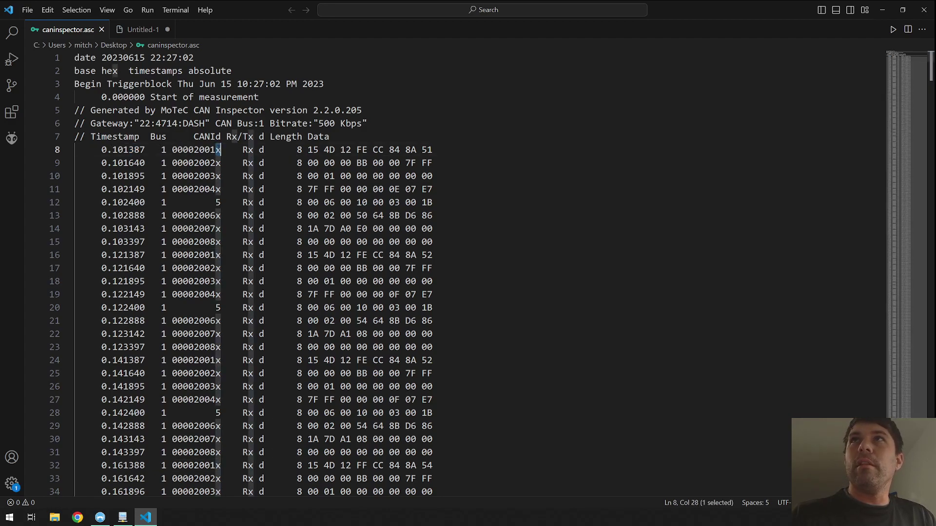
{"action": "left_click_drag", "start_coordinate": [216, 202], "coordinate": [221, 203]}
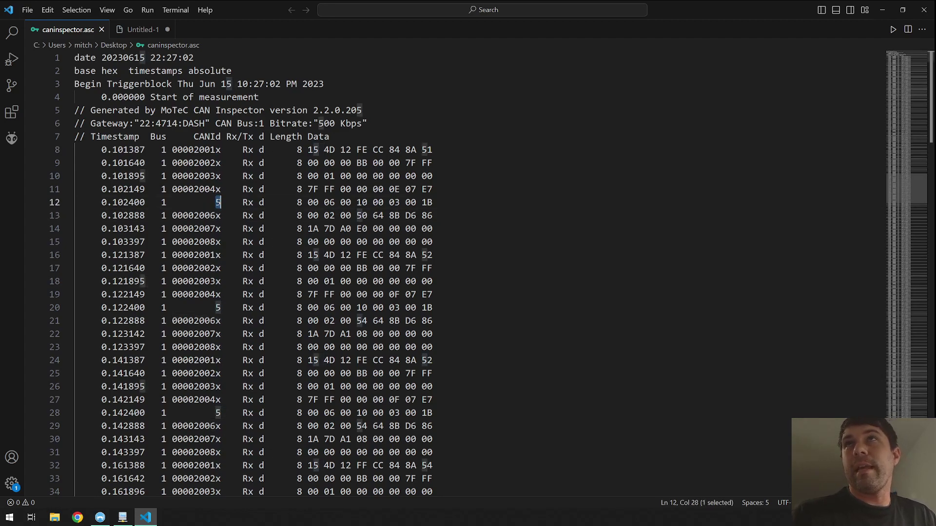
{"action": "left_click_drag", "start_coordinate": [243, 149], "coordinate": [248, 149]}
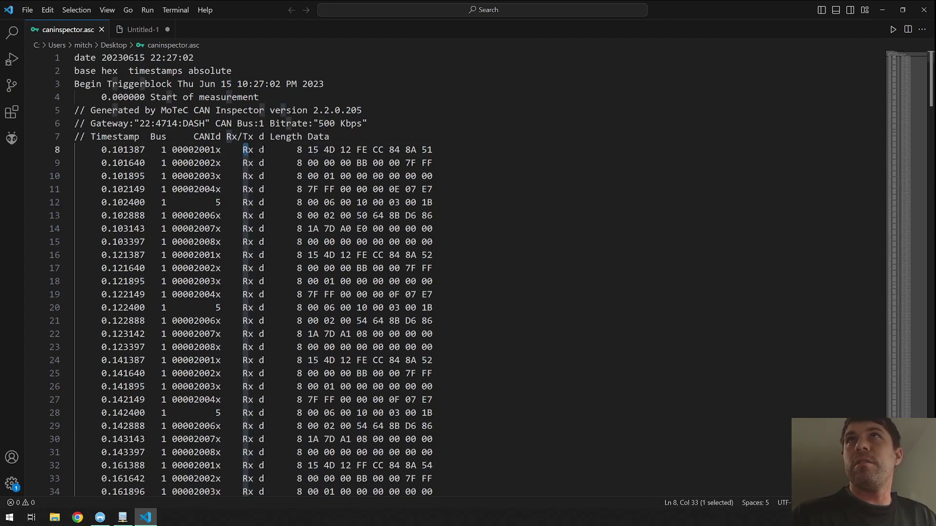
{"action": "left_click", "coordinate": [258, 149]}
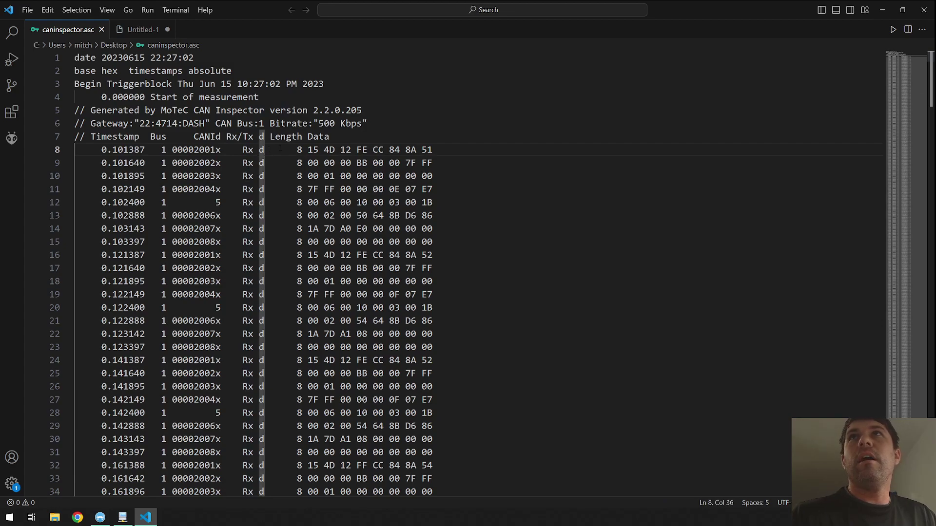
{"action": "left_click", "coordinate": [296, 150]}
{"action": "scroll", "coordinate": [244, 273], "scroll_direction": "down", "scroll_amount": 20}
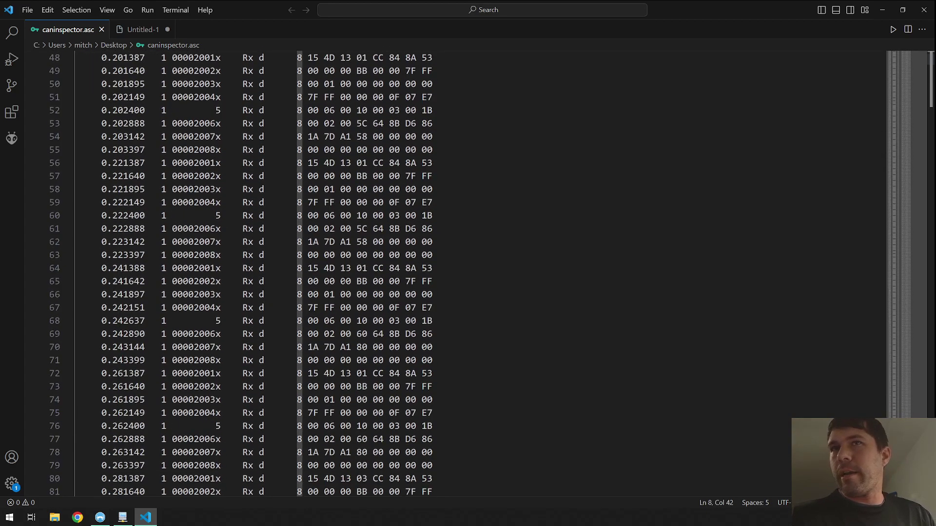
{"action": "scroll", "coordinate": [498, 255], "scroll_direction": "down", "scroll_amount": 10}
{"action": "scroll", "coordinate": [498, 255], "scroll_direction": "up", "scroll_amount": 20}
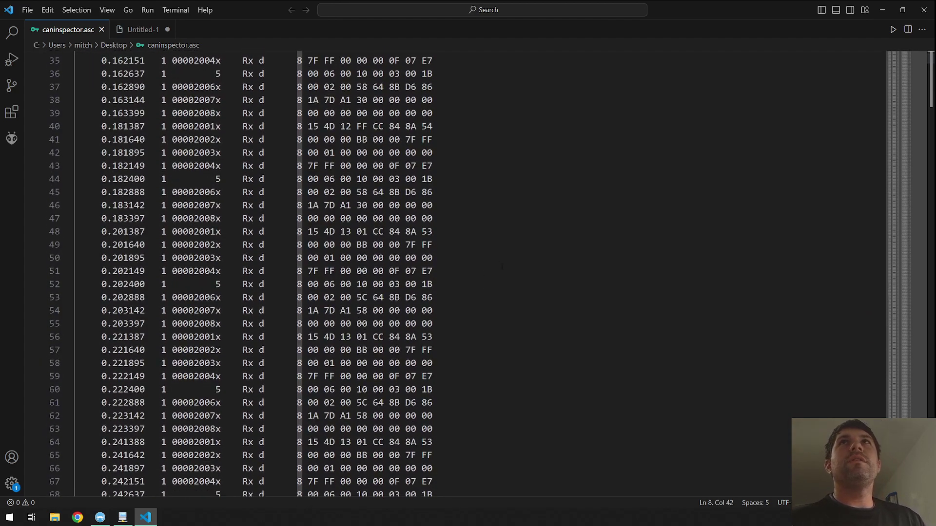
{"action": "scroll", "coordinate": [498, 255], "scroll_direction": "up", "scroll_amount": 5}
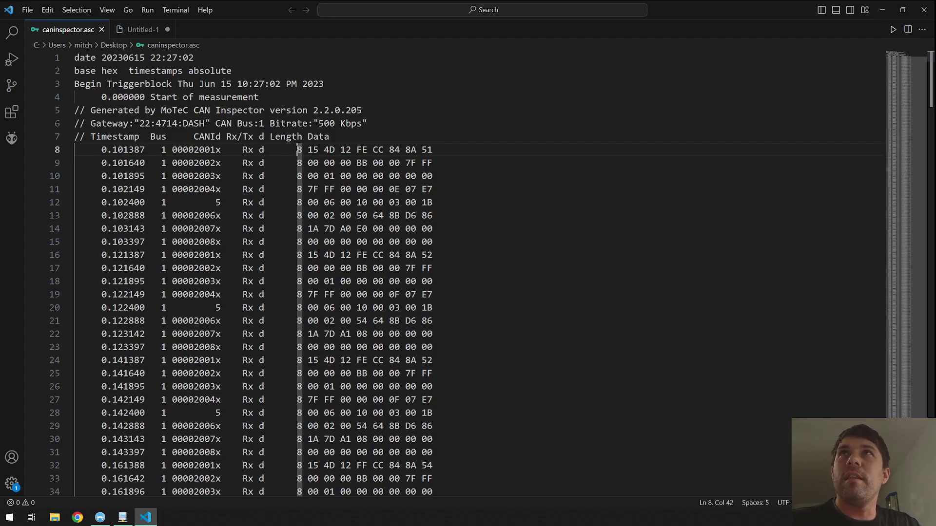
{"action": "key", "text": "shift+Left"}
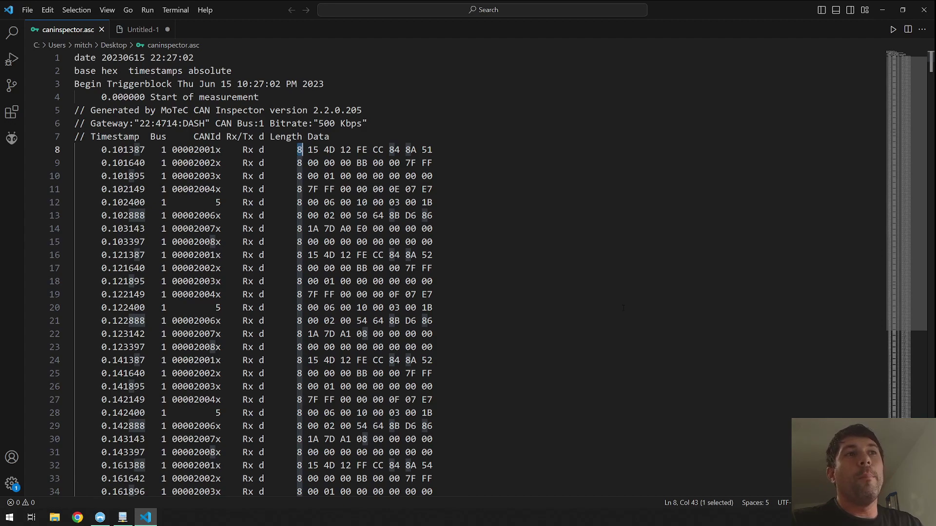
- Close VS Code and move the CAN Inspector window showing 7918 messages up and right
{"action": "left_click", "coordinate": [924, 10]}
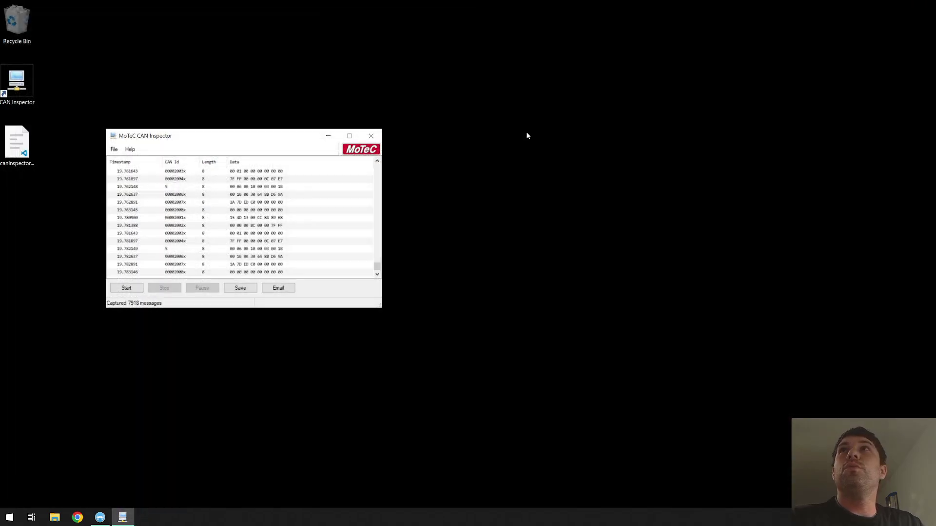
{"action": "left_click", "coordinate": [304, 136]}
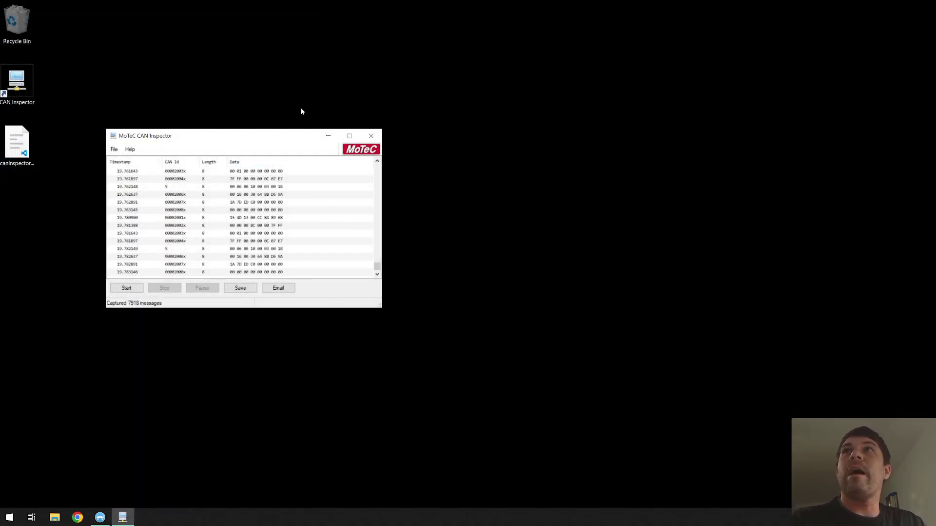
{"action": "left_click_drag", "start_coordinate": [291, 137], "coordinate": [337, 90]}
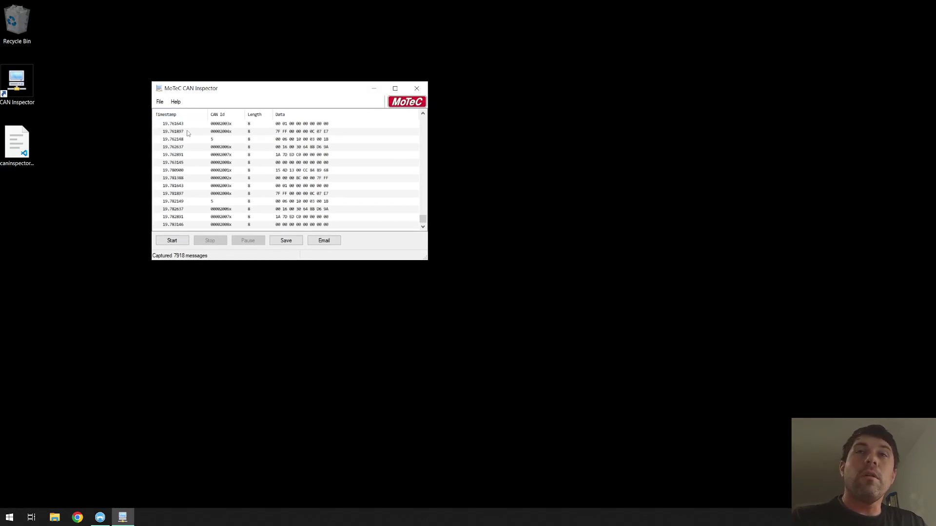